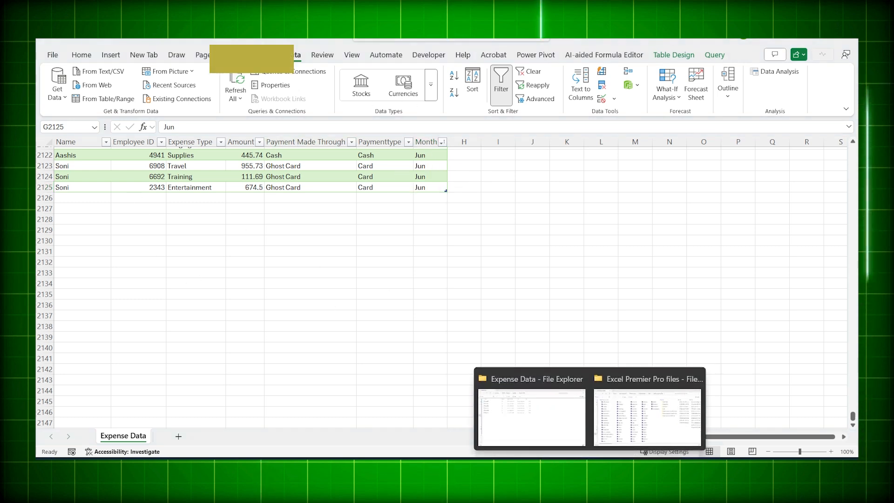
Step: Switch to File Explorer, paste the monthly workbooks into the Expense Data folder, and refresh all queries in the Excel workbook
{"action": "left_click", "coordinate": [562, 435]}
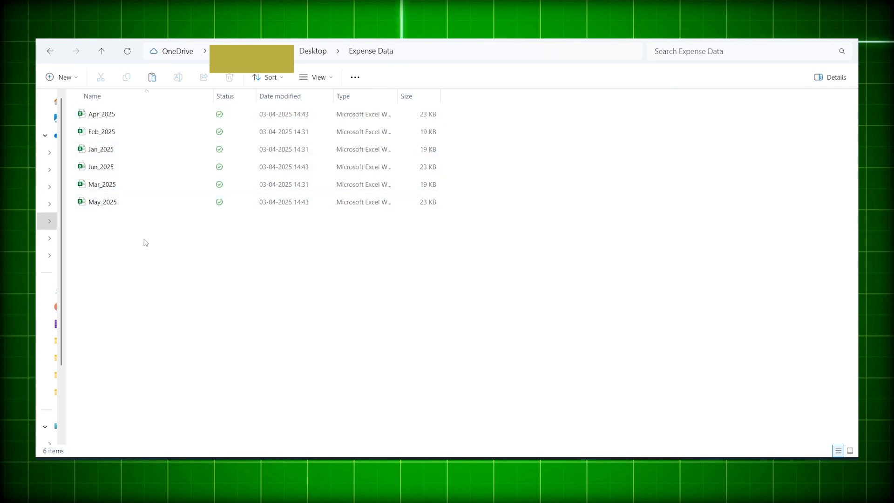
{"action": "key", "text": "ctrl+v"}
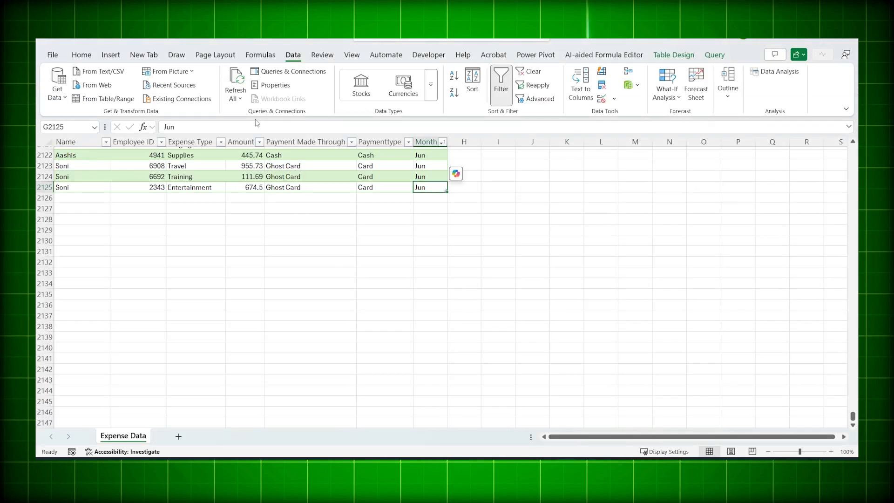
{"action": "left_click", "coordinate": [236, 78]}
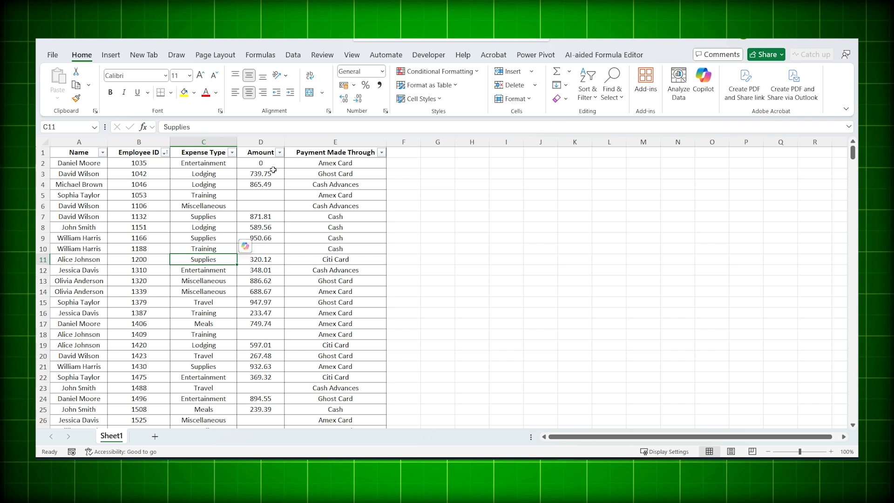
Step: Examine the filter values of the Amount and Payment Made Through columns in the January expense sheet
{"action": "left_click", "coordinate": [280, 152]}
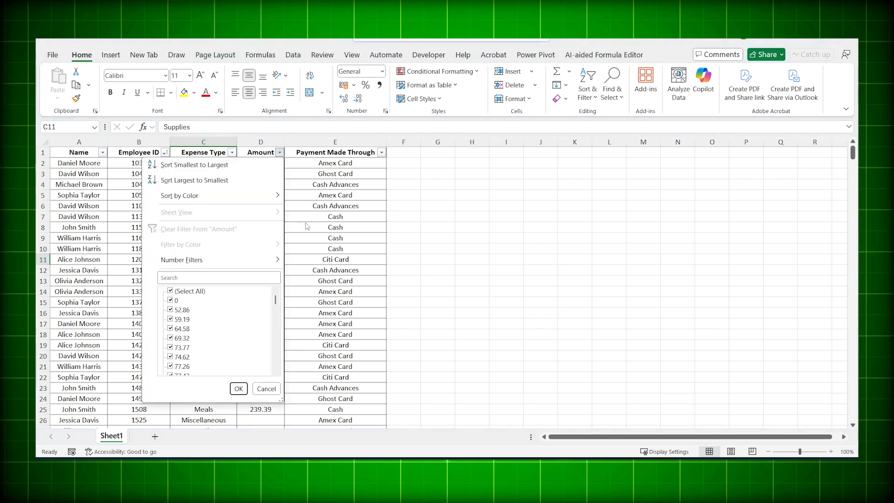
{"action": "scroll", "coordinate": [175, 300], "scroll_direction": "down", "scroll_amount": 20}
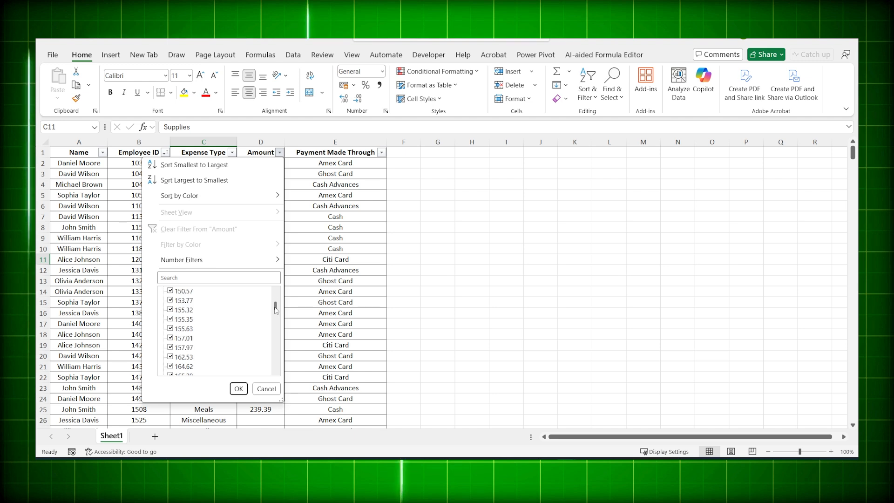
{"action": "left_click", "coordinate": [291, 333]}
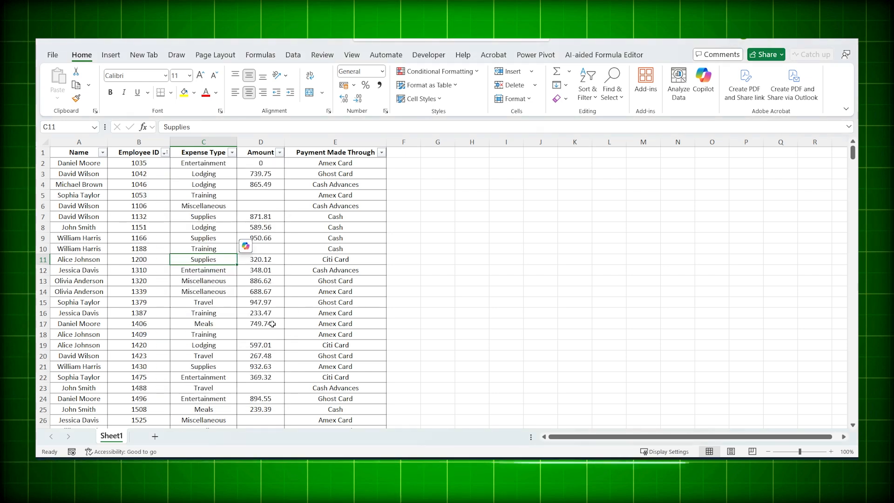
{"action": "left_click", "coordinate": [381, 152]}
{"action": "key", "text": "Escape"}
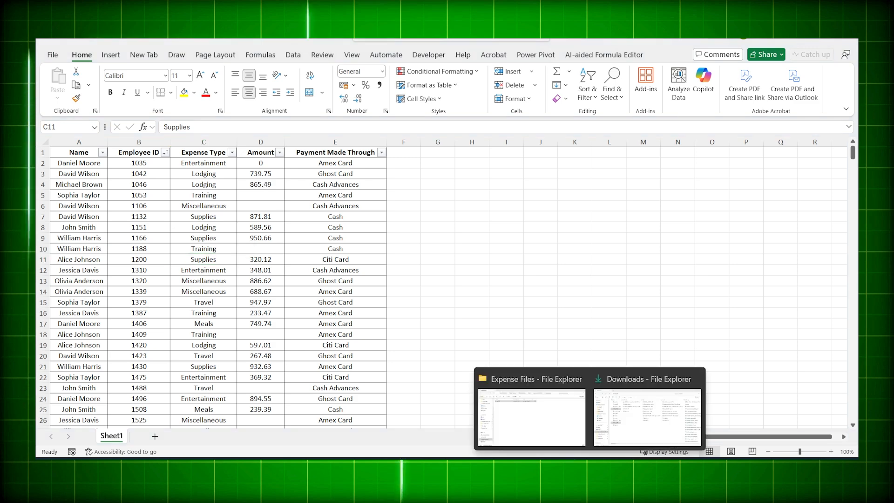
Step: Switch to File Explorer and locate the Expense Files folder inside Excel Premier Pro files
{"action": "left_click", "coordinate": [528, 409]}
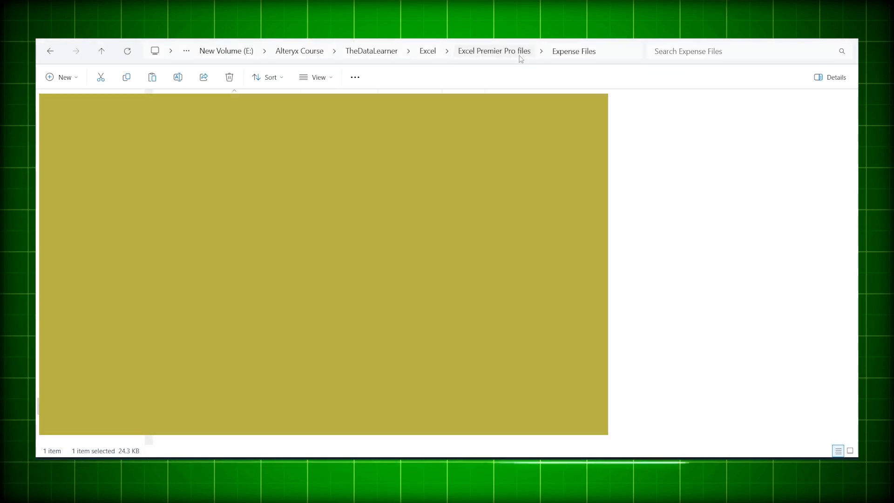
{"action": "left_click", "coordinate": [517, 51]}
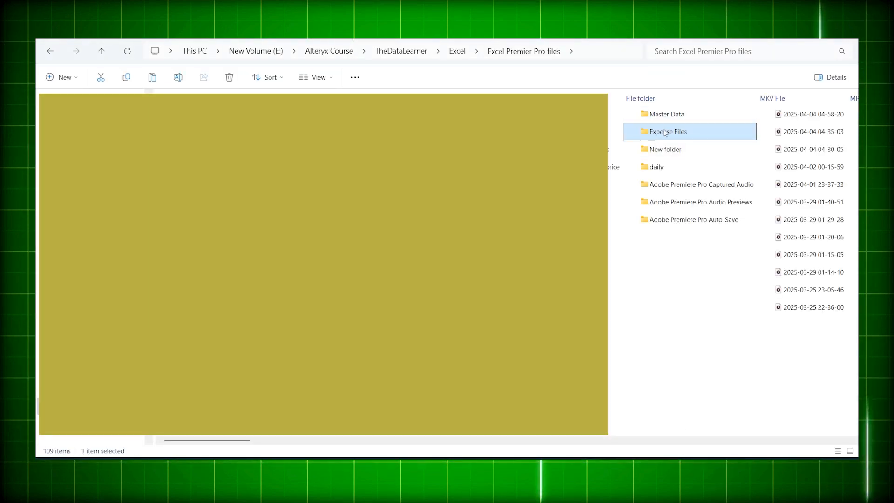
{"action": "double_click", "coordinate": [657, 130]}
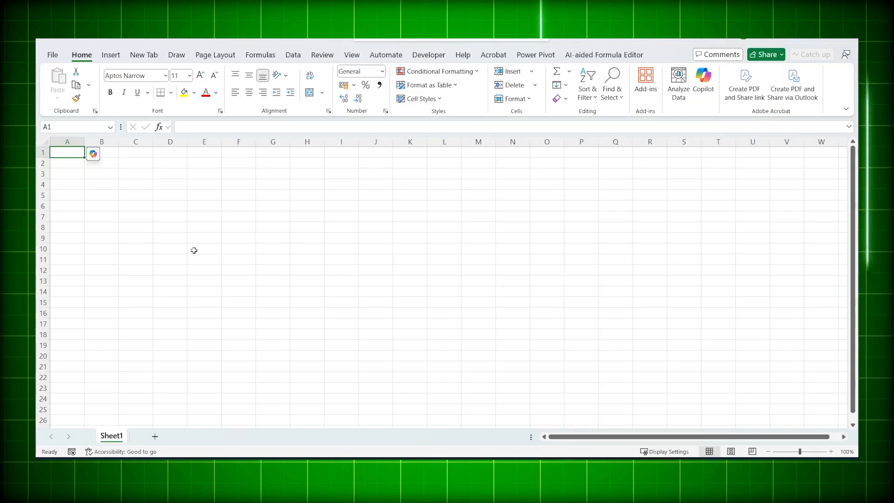
Step: In the blank Excel workbook, get data from a folder, choosing Expense Files inside Excel Premier Pro files as the source
{"action": "left_click", "coordinate": [293, 55]}
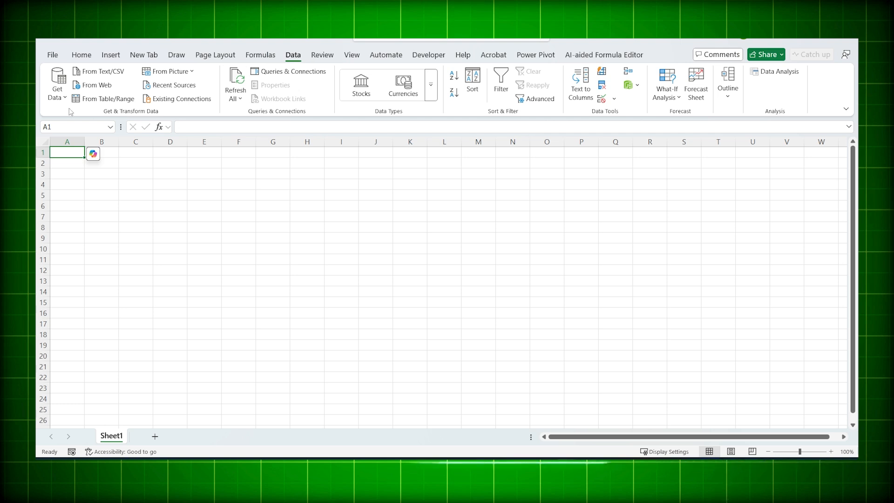
{"action": "left_click", "coordinate": [56, 93]}
{"action": "mouse_move", "coordinate": [93, 137]}
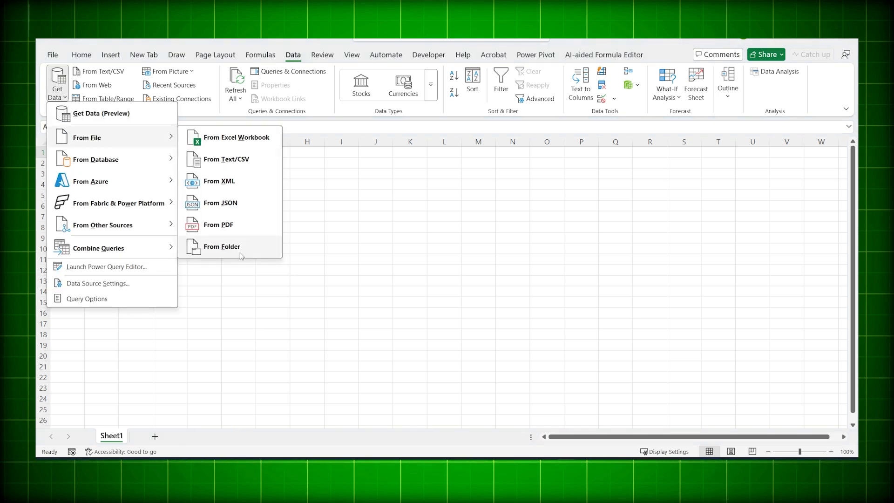
{"action": "left_click", "coordinate": [219, 248]}
{"action": "left_click", "coordinate": [248, 114]}
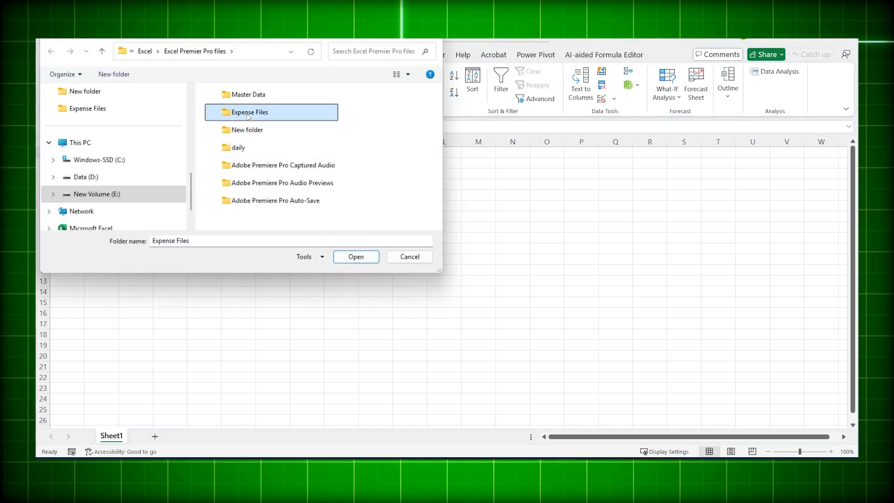
{"action": "left_click", "coordinate": [356, 256]}
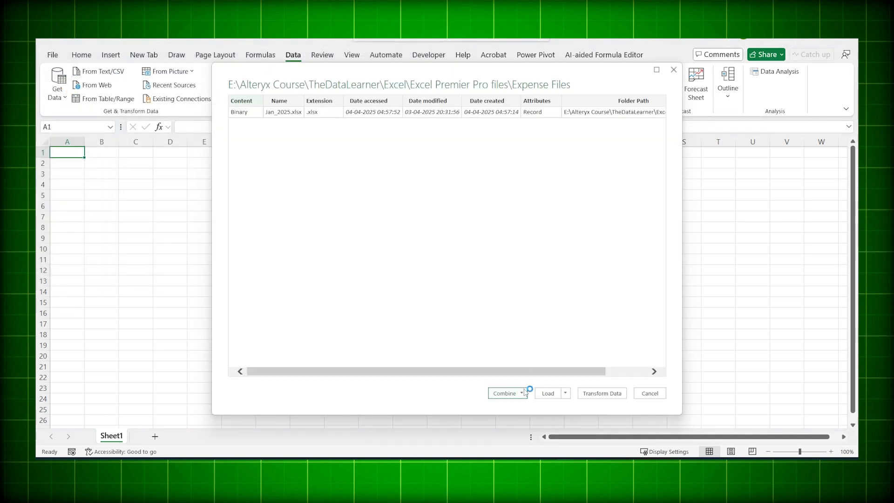
Step: Combine and transform the folder's files, using Sheet1 as the object extracted from each file
{"action": "left_click", "coordinate": [523, 394]}
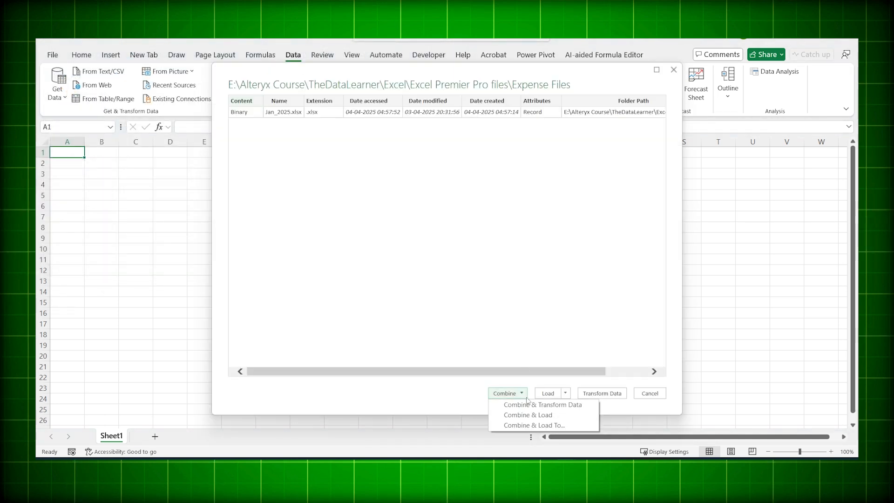
{"action": "left_click", "coordinate": [534, 409]}
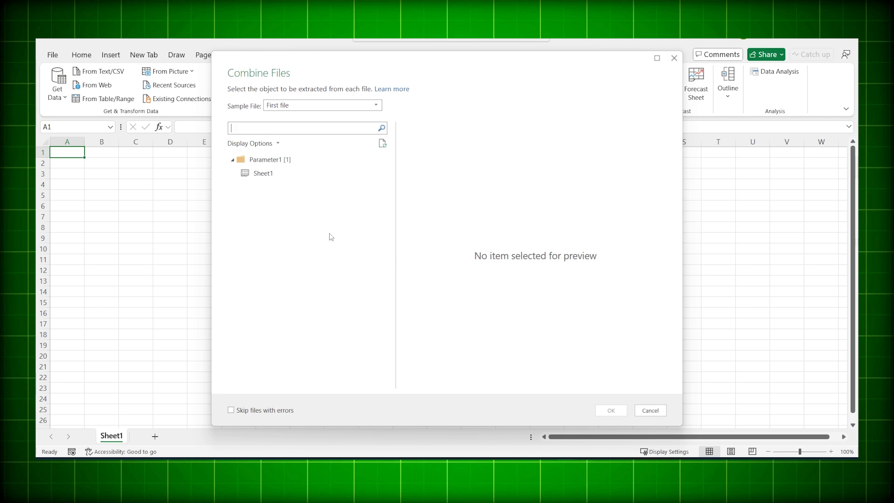
{"action": "left_click", "coordinate": [269, 180]}
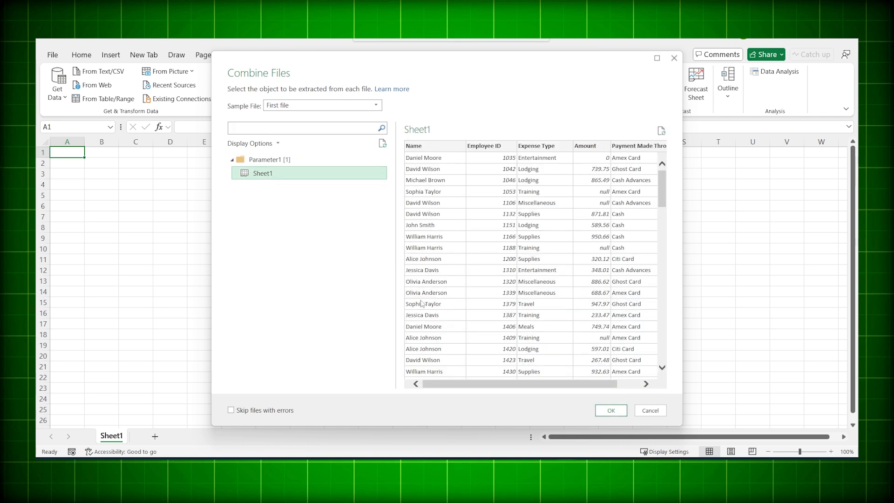
{"action": "left_click", "coordinate": [610, 410]}
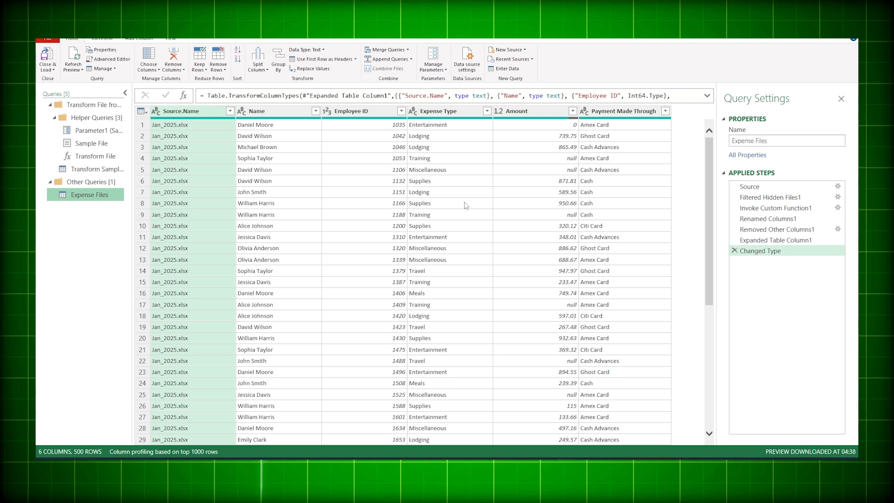
Step: Filter the Amount column to exclude null and 0 values
{"action": "left_click", "coordinate": [572, 111]}
{"action": "left_click", "coordinate": [421, 246]}
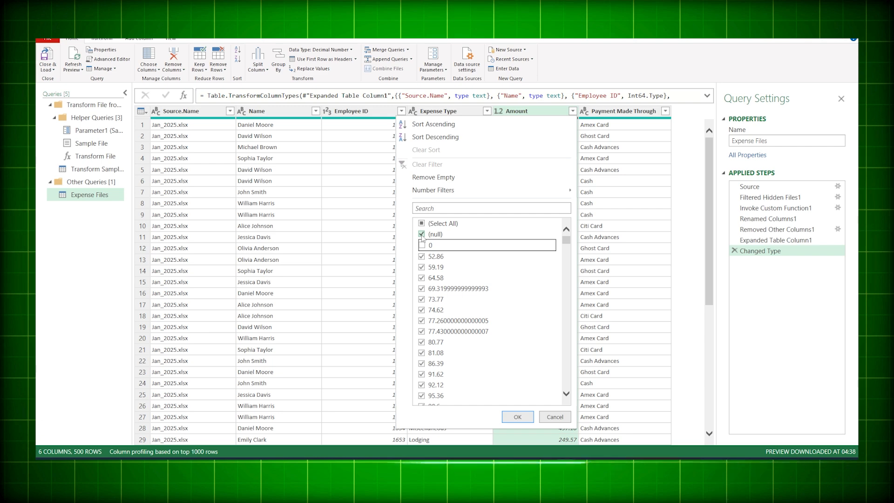
{"action": "left_click", "coordinate": [422, 235]}
{"action": "left_click", "coordinate": [517, 417]}
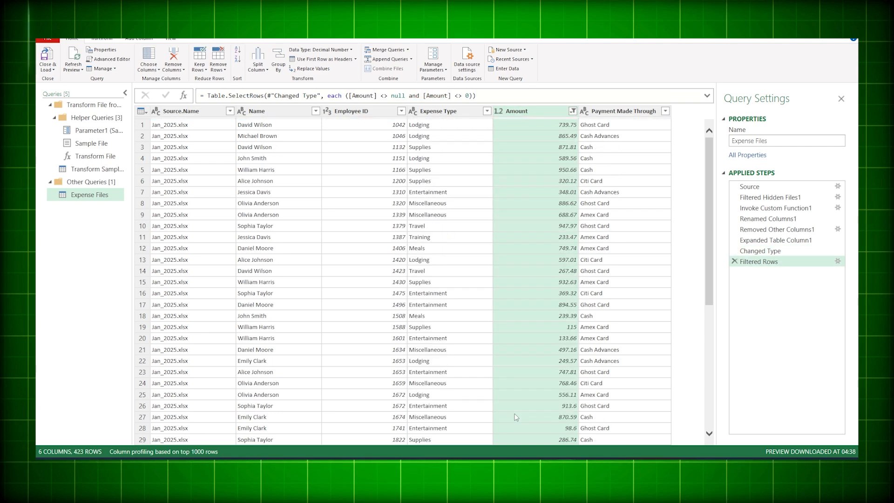
Step: Filter the Payment Made Through column to exclude Cash Advances
{"action": "left_click", "coordinate": [665, 111]}
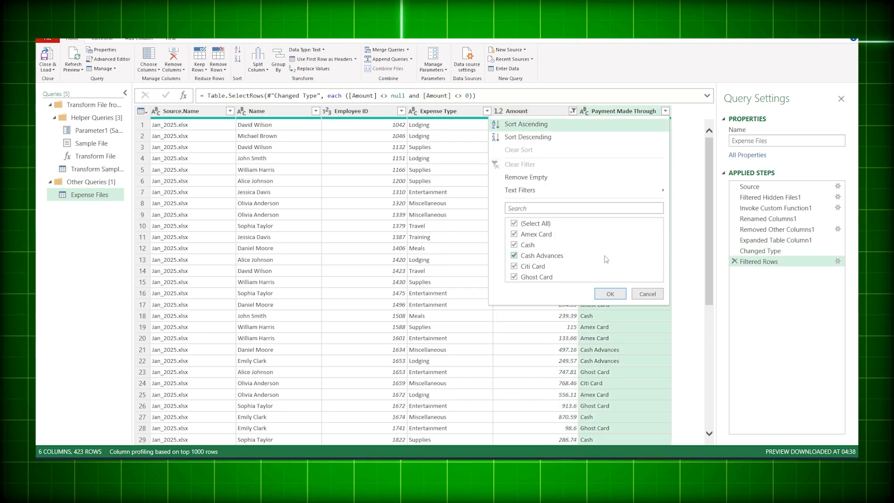
{"action": "left_click", "coordinate": [513, 255]}
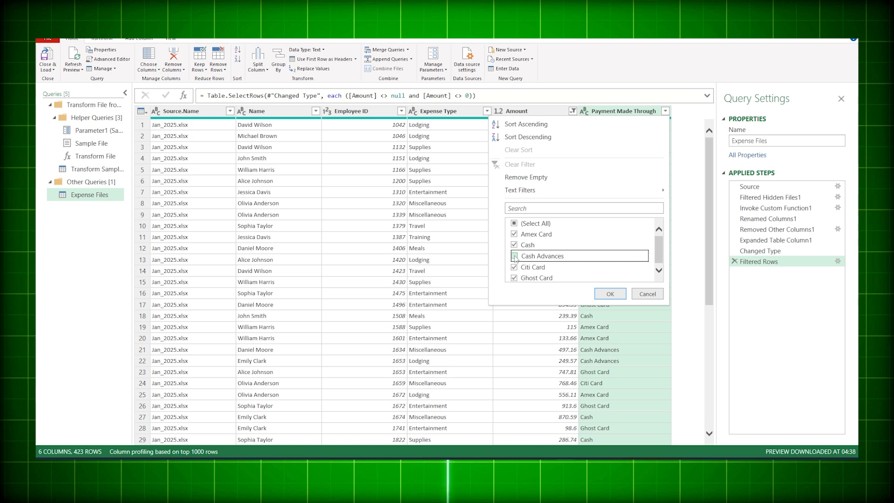
{"action": "left_click", "coordinate": [610, 294]}
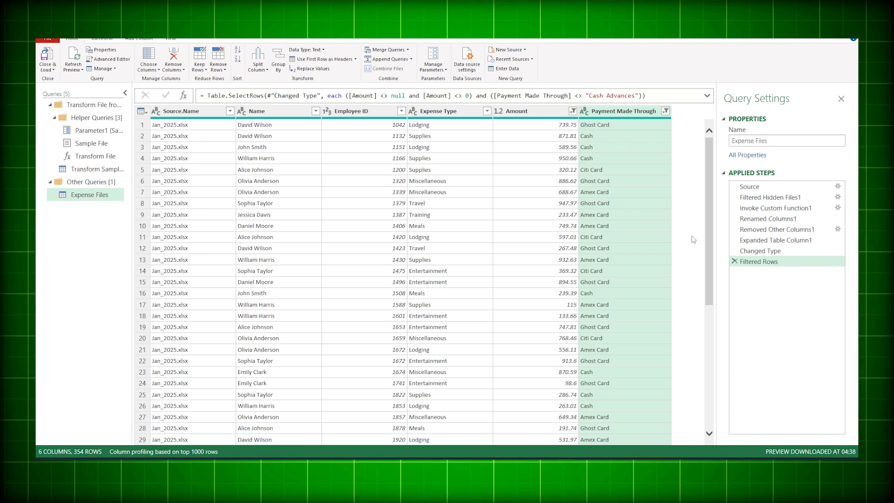
Step: Add a custom column named Paymenttype with the formula if [Payment Made Through] = "Cash" then "Cash" else "Card"
{"action": "left_click", "coordinate": [142, 41]}
{"action": "left_click", "coordinate": [79, 59]}
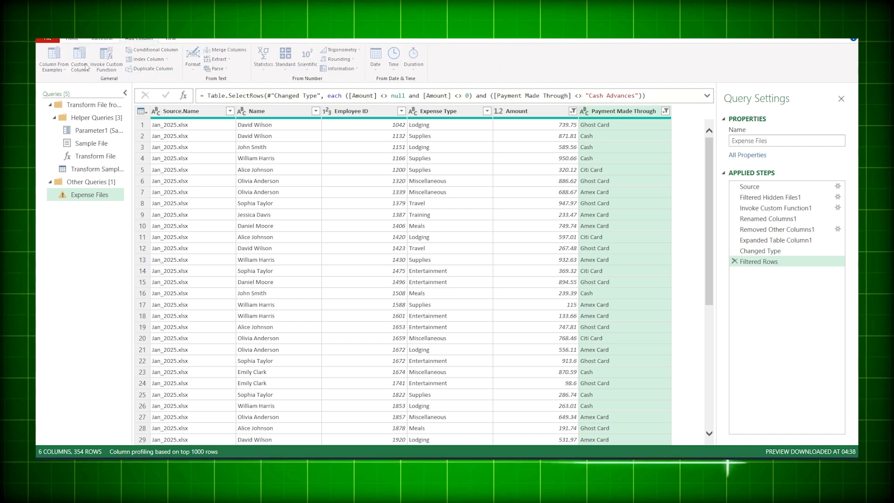
{"action": "double_click", "coordinate": [317, 186]}
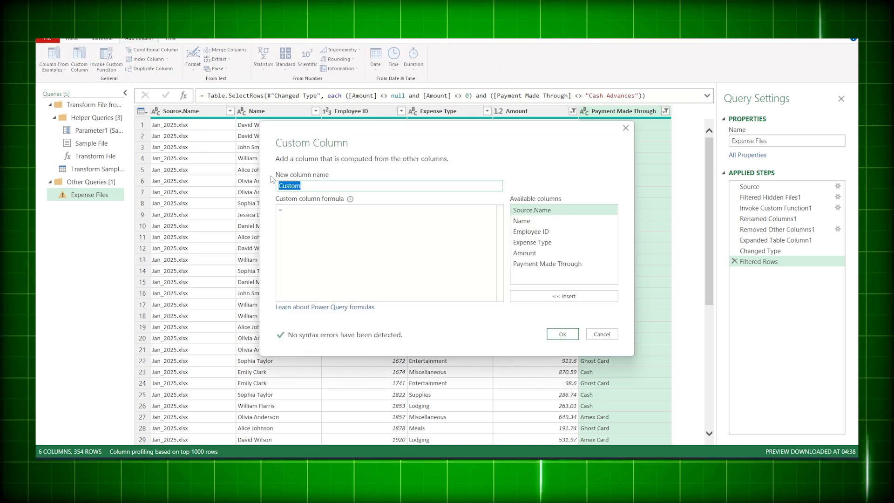
{"action": "type", "text": "Paymenttype"}
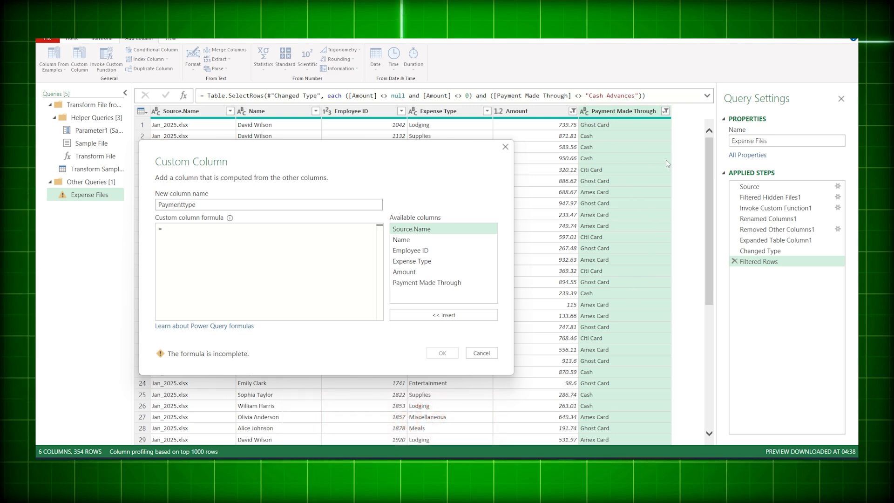
{"action": "type", "text": "if [Payment Made Through] = \"Cash\" then \"Cash\" else \"Card\""}
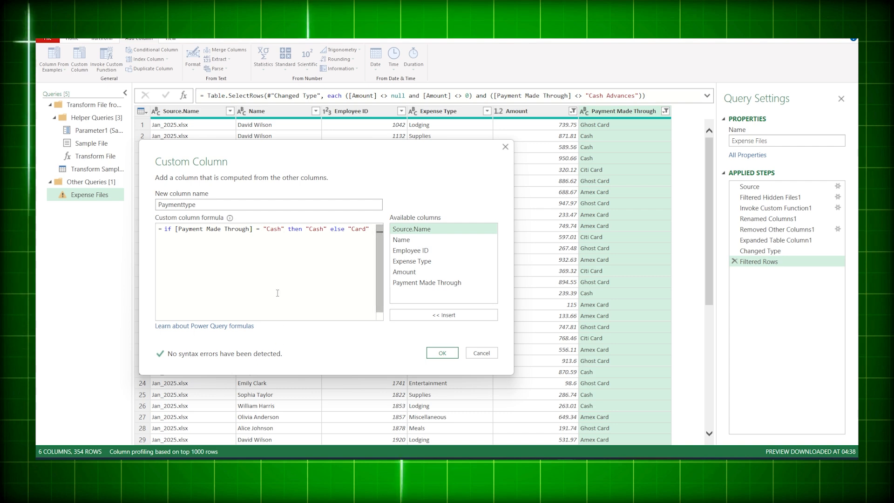
{"action": "left_click", "coordinate": [440, 355]}
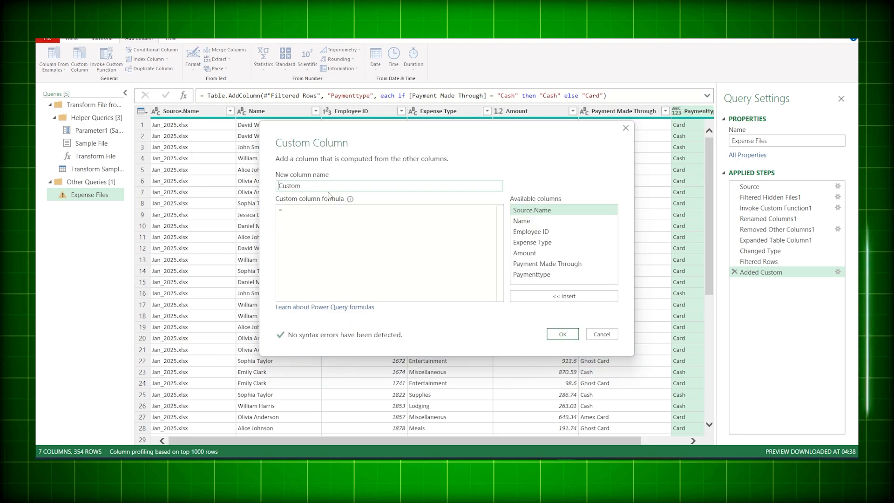
Step: Add a custom column named Month with the formula Text.BeforeDelimiter([Source.Name], "_")
{"action": "left_click_drag", "start_coordinate": [314, 187], "coordinate": [275, 190]}
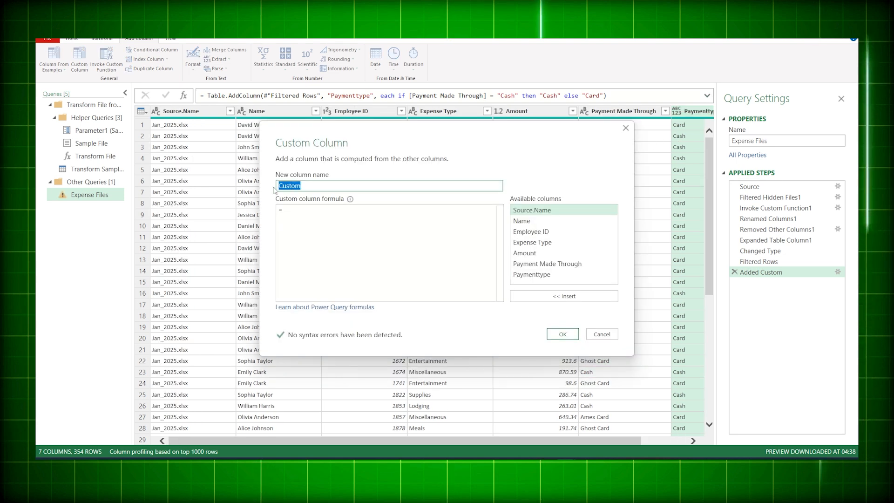
{"action": "type", "text": "Month"}
{"action": "left_click", "coordinate": [304, 208]}
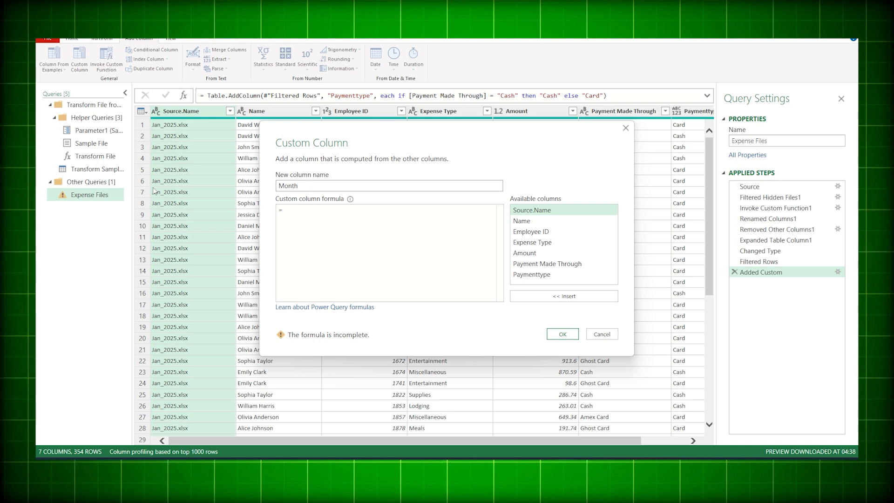
{"action": "type", "text": "Text.BeforeDelimiter([Source.Name], \" \")"}
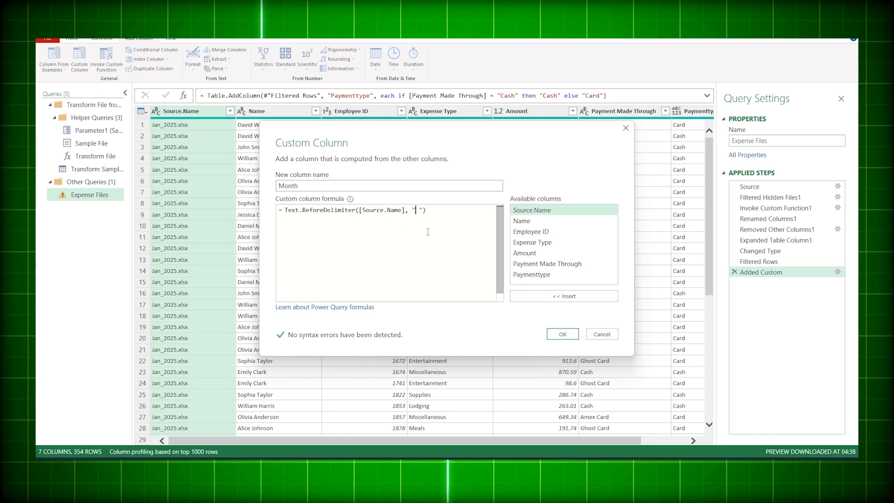
{"action": "left_click", "coordinate": [562, 334]}
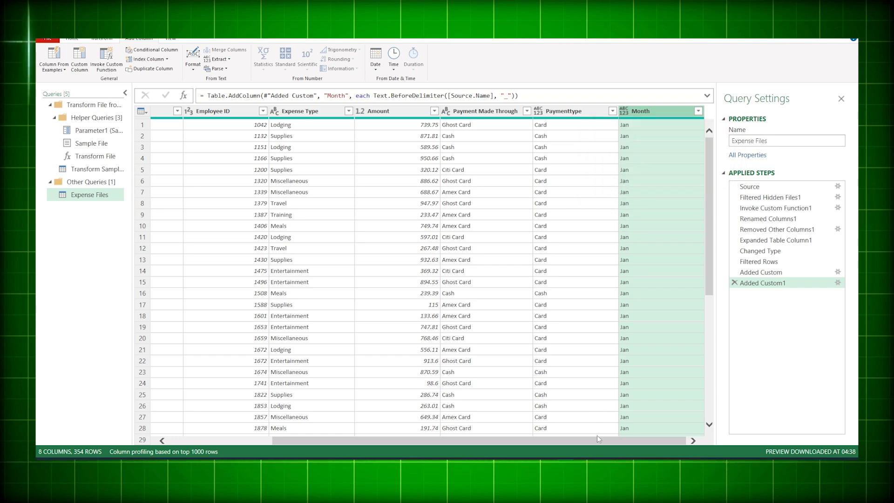
Step: Remove the Source.Name column from the Expense Files query
{"action": "left_click_drag", "start_coordinate": [597, 437], "coordinate": [476, 442]}
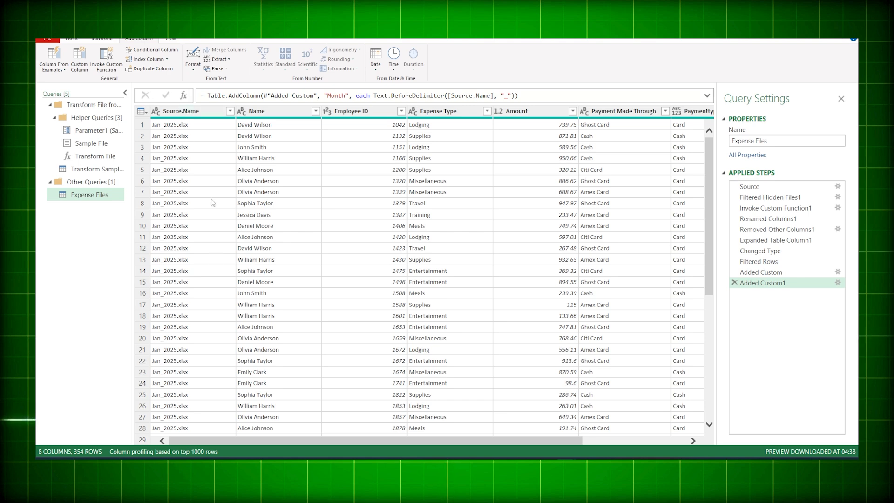
{"action": "left_click", "coordinate": [205, 112]}
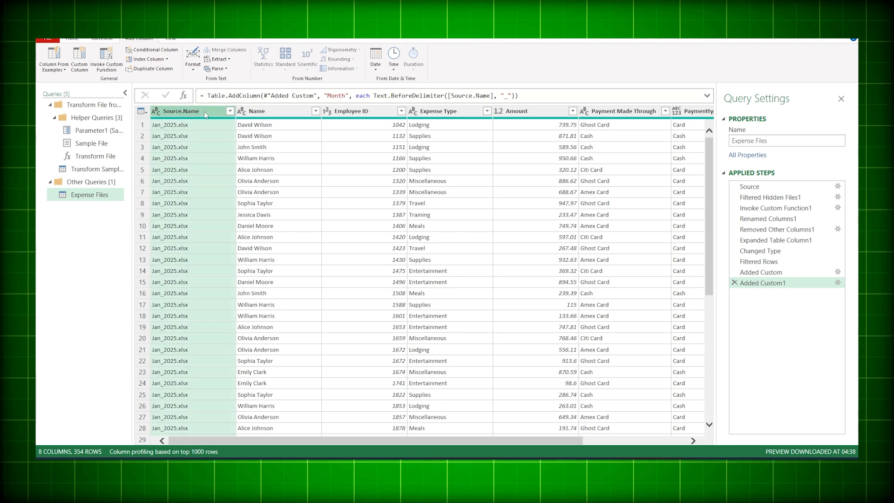
{"action": "right_click", "coordinate": [205, 111]}
{"action": "left_click", "coordinate": [207, 124]}
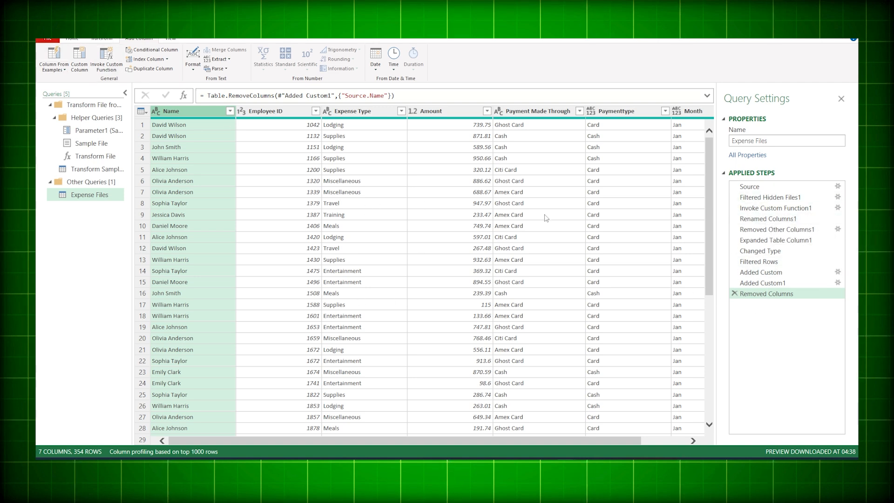
Step: Review the Amount, Payment Made Through, Paymenttype and Month columns, and load the Expense Files query as a table on a new worksheet
{"action": "left_click", "coordinate": [487, 110]}
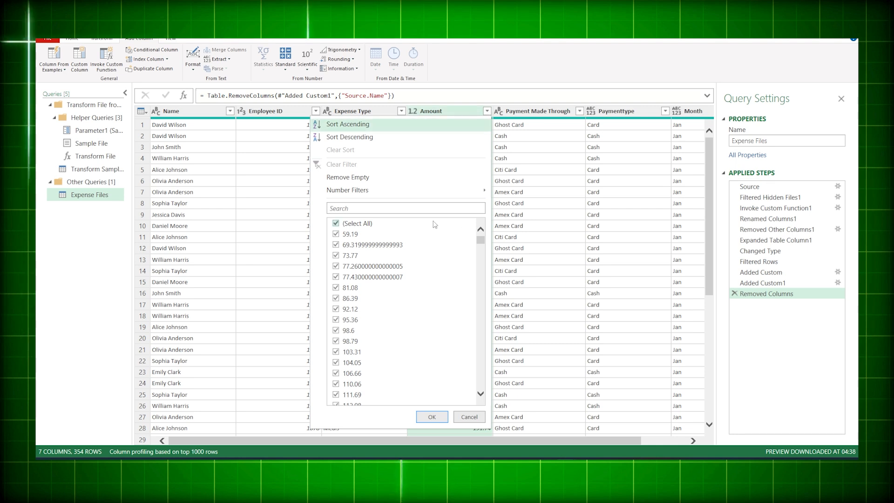
{"action": "left_click", "coordinate": [580, 110]}
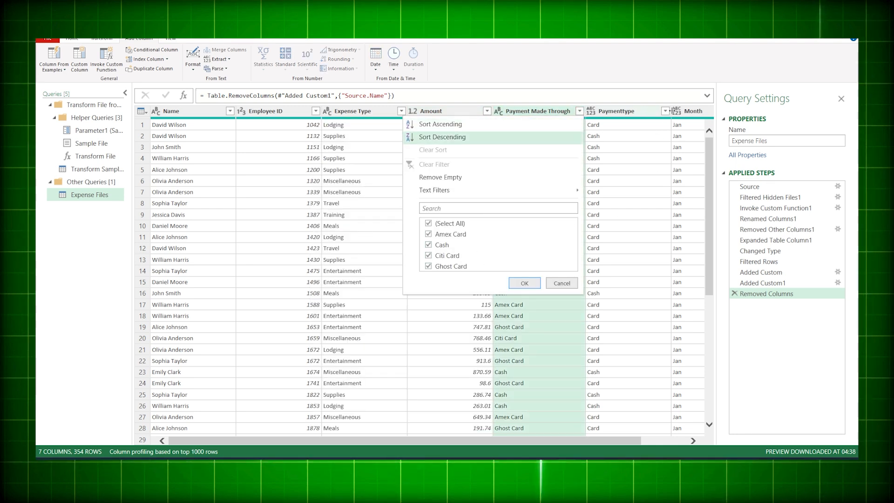
{"action": "left_click", "coordinate": [642, 112]}
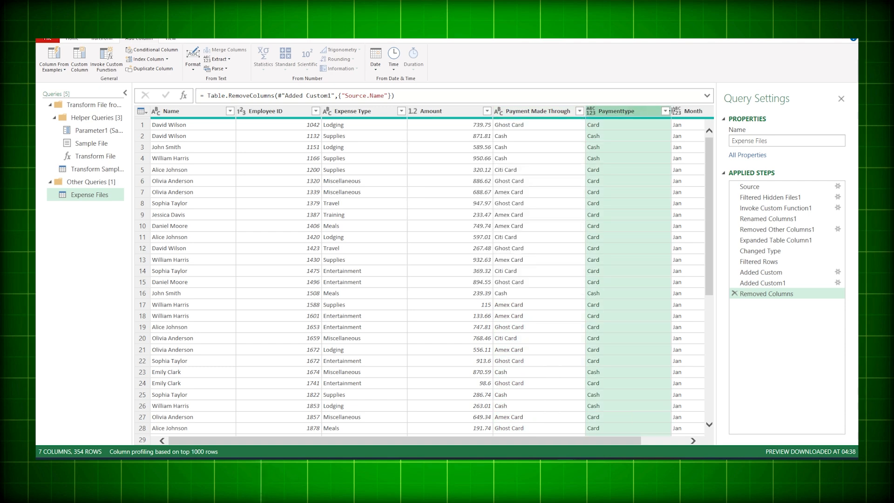
{"action": "left_click", "coordinate": [686, 111]}
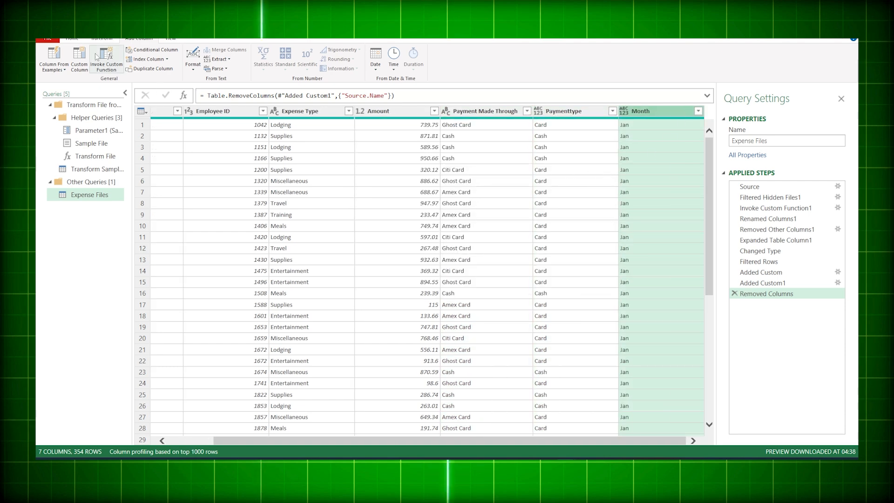
{"action": "left_click", "coordinate": [48, 39]}
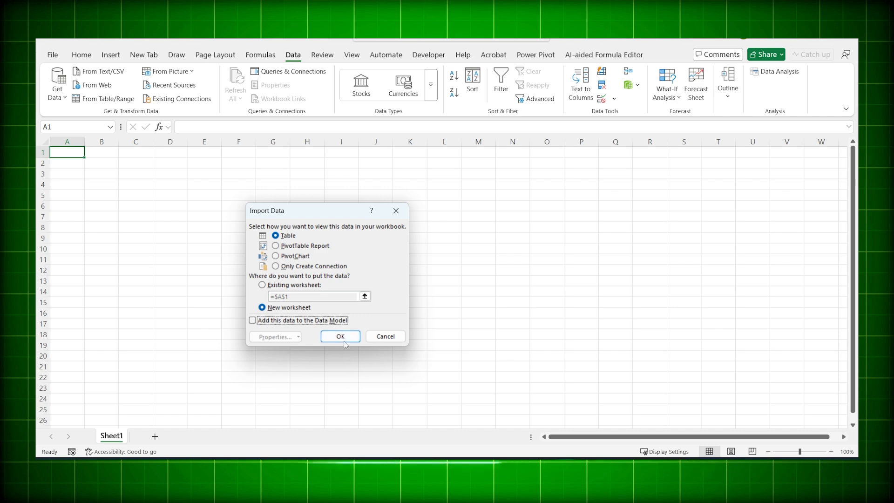
{"action": "left_click", "coordinate": [340, 336]}
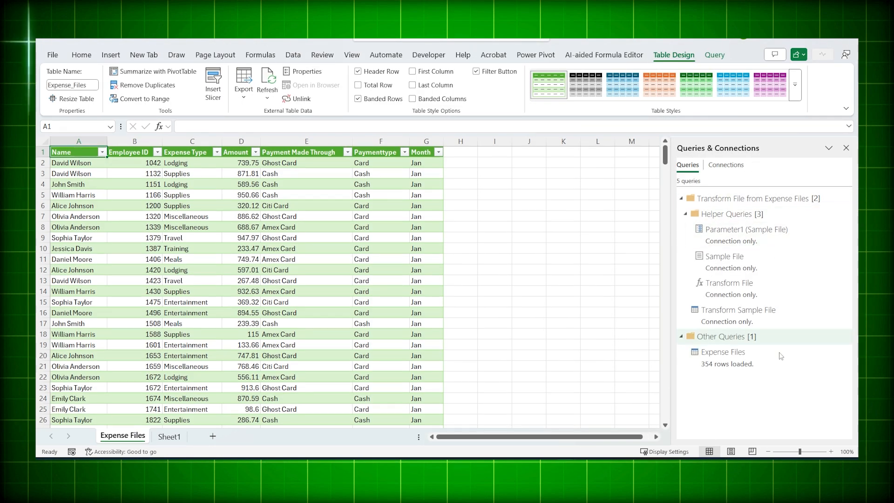
{"action": "mouse_move", "coordinate": [781, 356]}
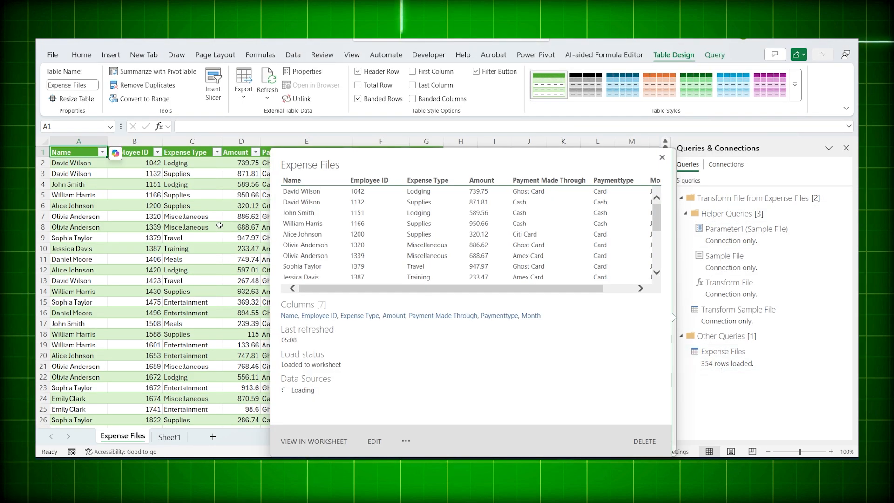
Step: Delete the empty Sheet1 worksheet from the workbook
{"action": "left_click", "coordinate": [171, 437]}
{"action": "right_click", "coordinate": [172, 438]}
{"action": "left_click", "coordinate": [175, 440]}
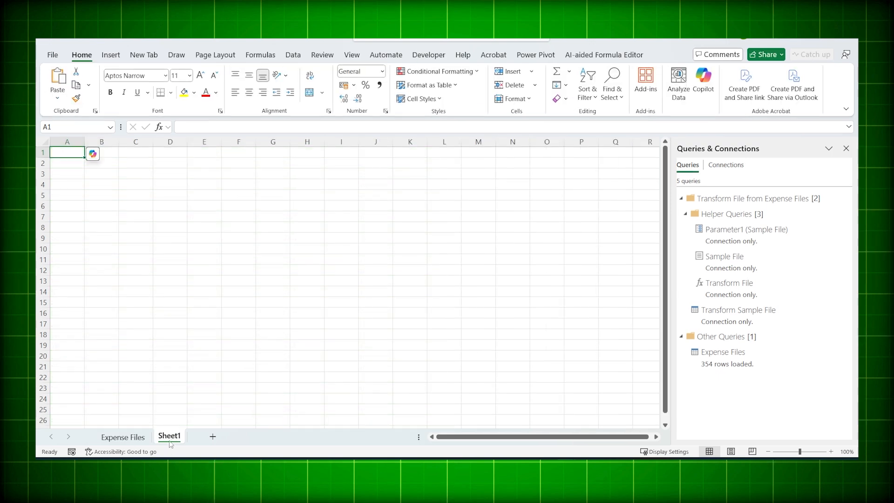
{"action": "right_click", "coordinate": [170, 441]}
{"action": "left_click", "coordinate": [195, 281]}
Step: Check the end of the loaded table, and open the Feb_2025 workbook from the Downloads folder to inspect its Amount and Payment Made Through columns
{"action": "left_click_drag", "start_coordinate": [664, 158], "coordinate": [664, 427]}
{"action": "left_click", "coordinate": [664, 426]}
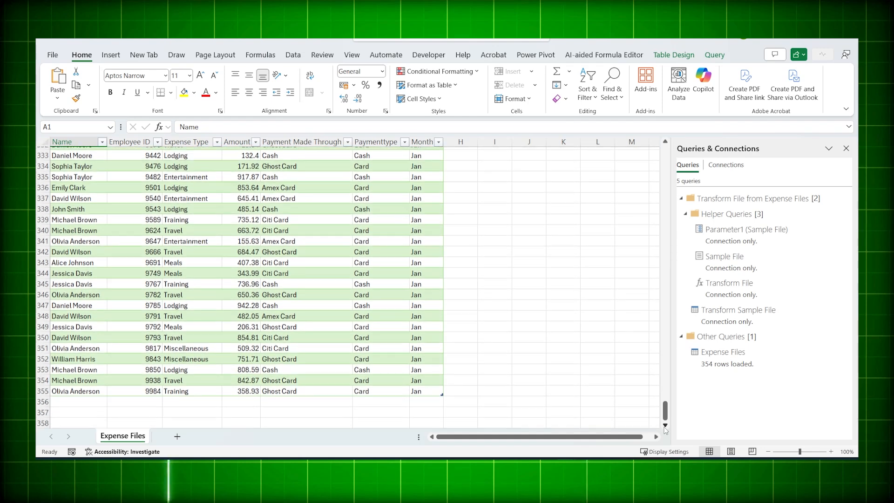
{"action": "key", "text": "alt+Tab"}
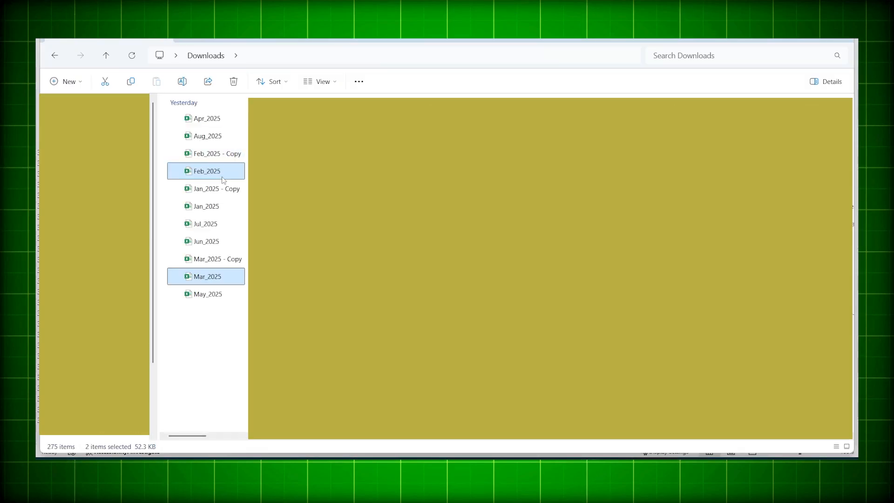
{"action": "left_click", "coordinate": [207, 276]}
{"action": "left_click", "coordinate": [209, 173]}
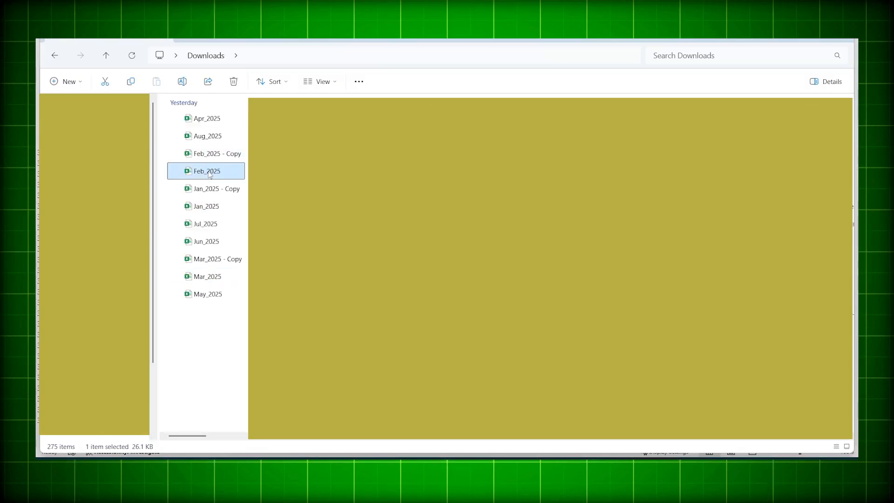
{"action": "double_click", "coordinate": [210, 174]}
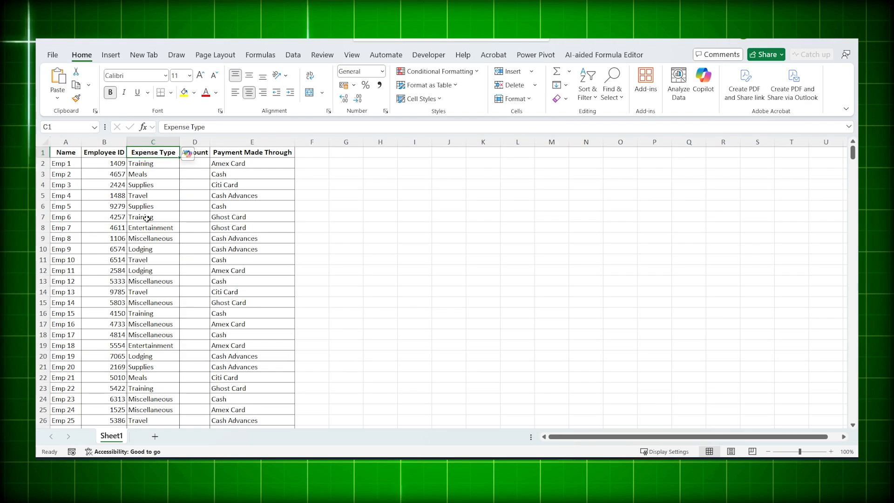
{"action": "left_click_drag", "start_coordinate": [195, 163], "coordinate": [194, 388]}
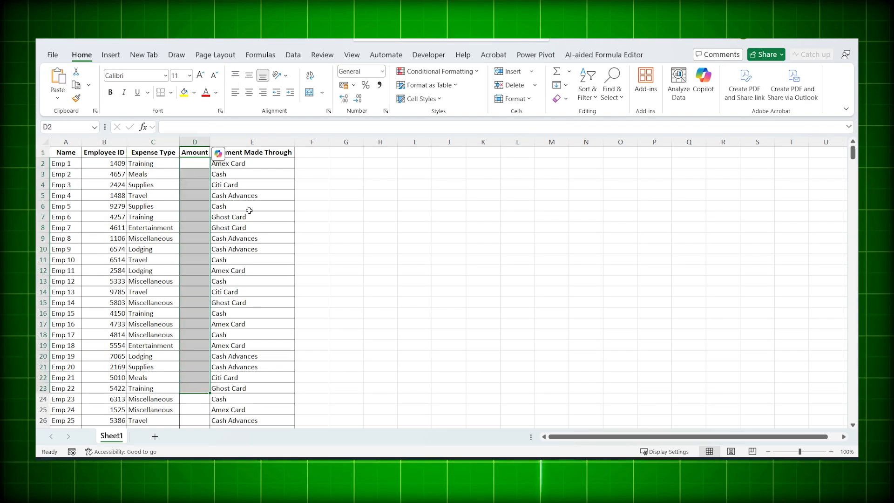
{"action": "left_click", "coordinate": [239, 196]}
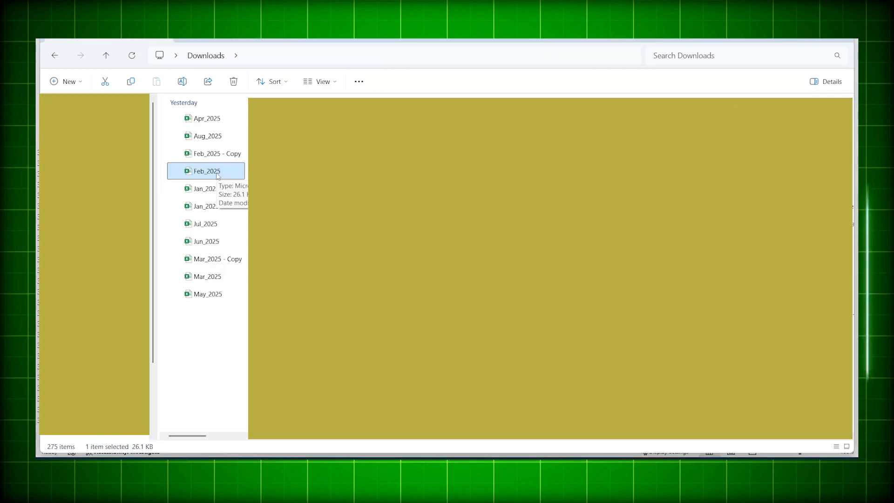
Step: Copy the Feb_2025 and Mar_2025 workbooks from Downloads into the Expense Files folder
{"action": "left_click", "coordinate": [225, 281], "text": "ctrl"}
{"action": "key", "text": "ctrl+c"}
{"action": "left_click", "coordinate": [589, 468]}
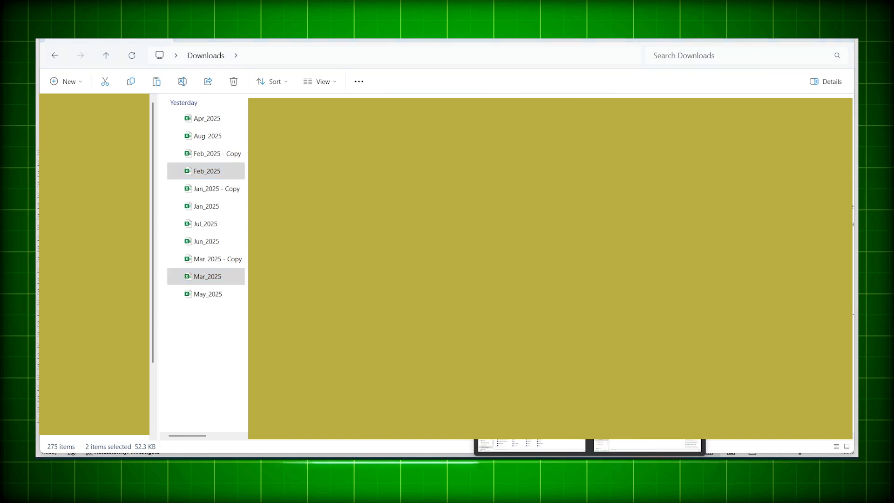
{"action": "left_click", "coordinate": [556, 438]}
{"action": "double_click", "coordinate": [673, 139]}
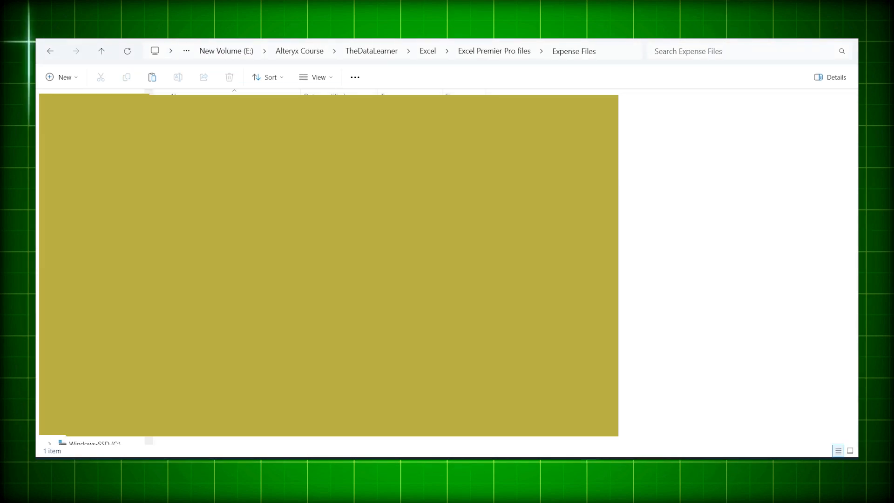
{"action": "key", "text": "ctrl+v"}
Step: Switch to the Excel workbook, refresh the Expense Files query data and check the months offered in the Month column's filter
{"action": "left_click", "coordinate": [565, 468]}
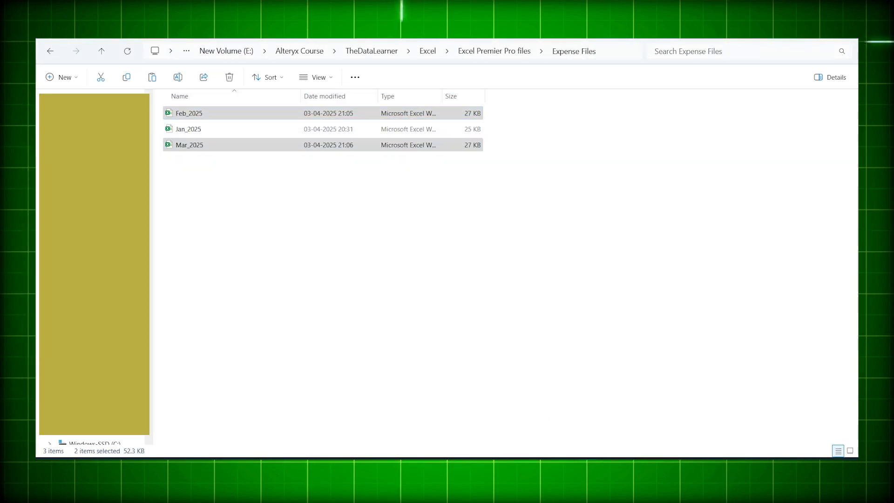
{"action": "left_click", "coordinate": [617, 419]}
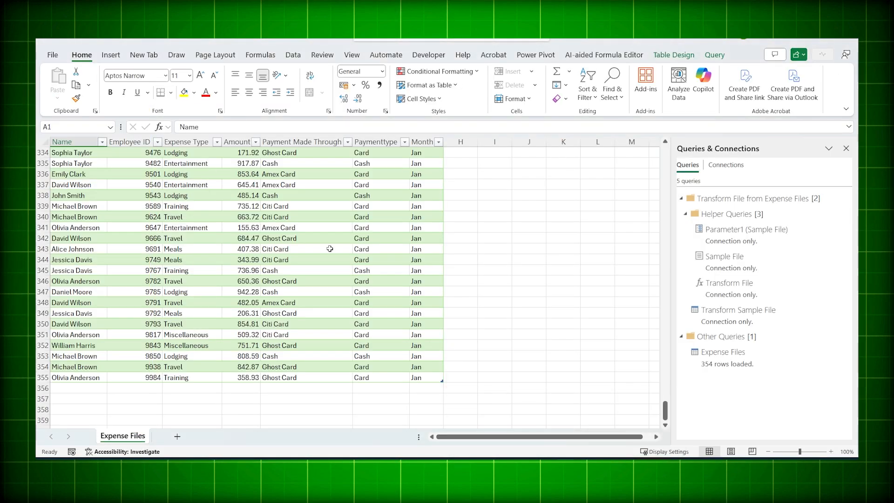
{"action": "left_click", "coordinate": [292, 54]}
{"action": "left_click", "coordinate": [235, 81]}
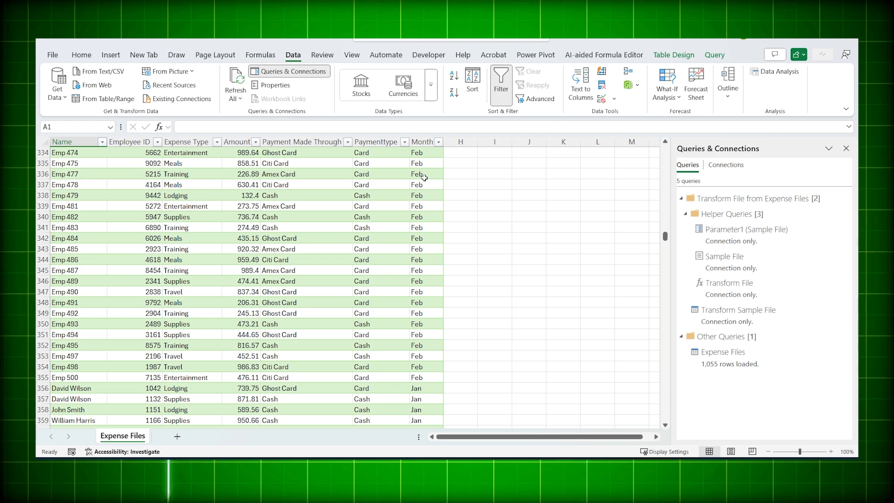
{"action": "left_click", "coordinate": [438, 141]}
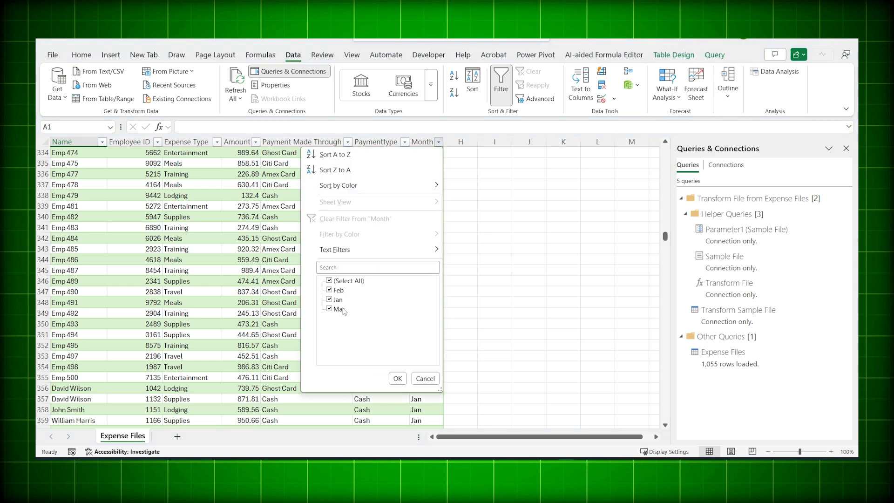
{"action": "left_click", "coordinate": [485, 286]}
Step: Start a custom sort of the Expense Files table with Month as the sort-by column
{"action": "left_click", "coordinate": [382, 260]}
{"action": "key", "text": "ctrl+Up"}
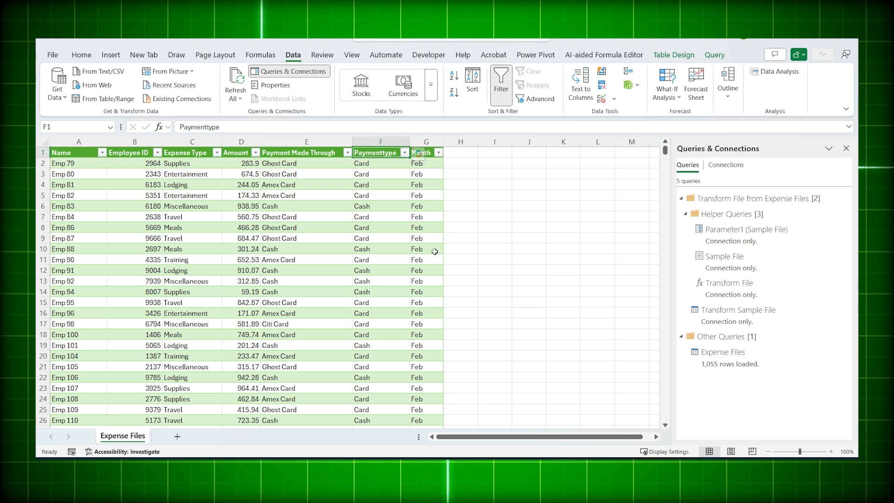
{"action": "left_click", "coordinate": [439, 154]}
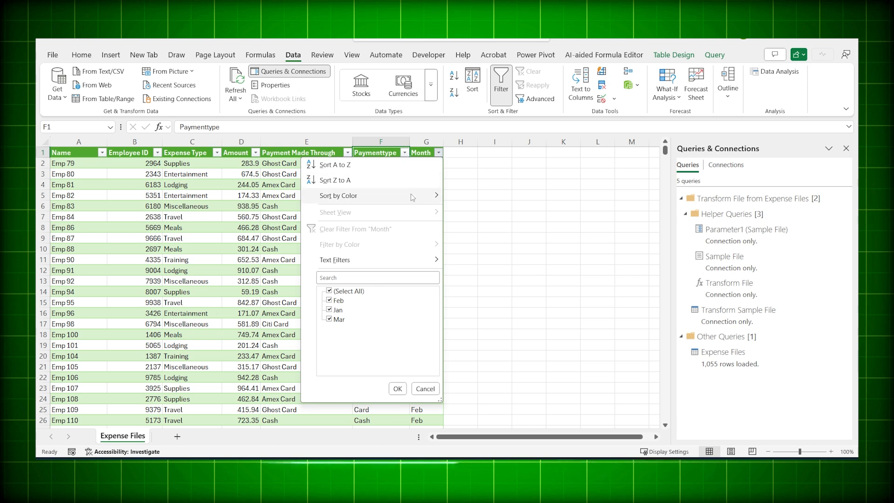
{"action": "key", "text": "Escape"}
{"action": "key", "text": "alt+a"}
{"action": "key", "text": "s"}
{"action": "key", "text": "s"}
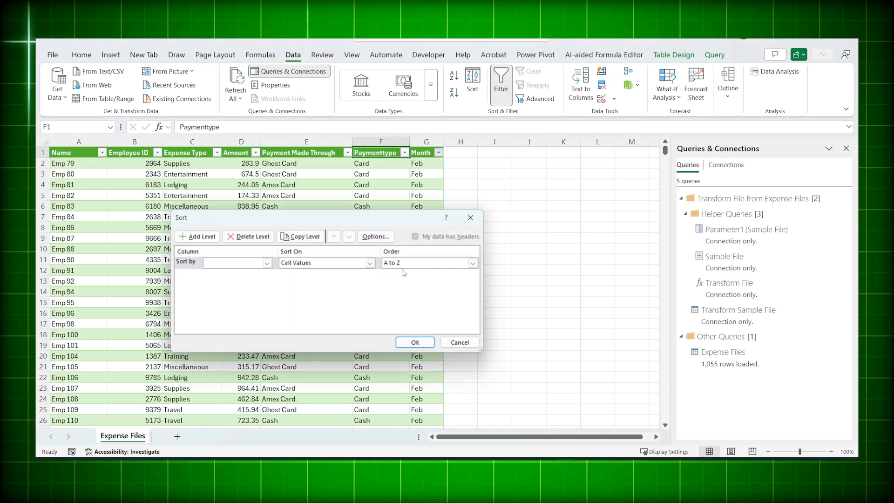
{"action": "left_click", "coordinate": [256, 263]}
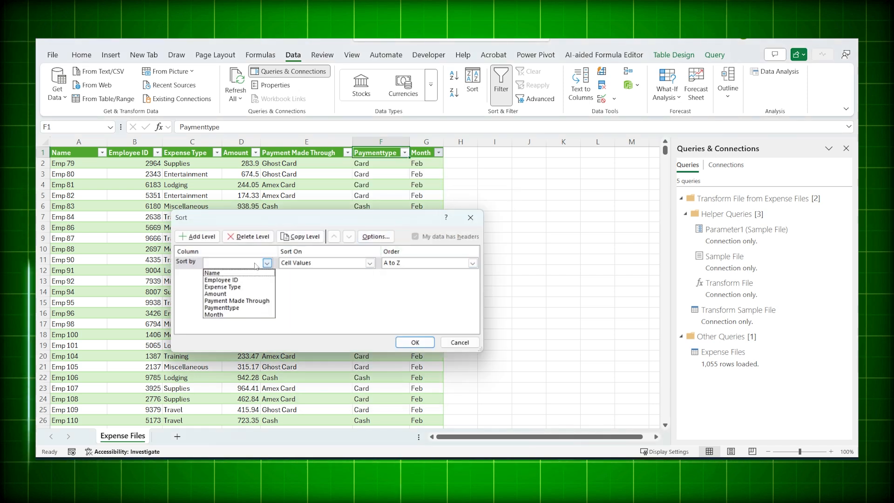
{"action": "left_click", "coordinate": [214, 315]}
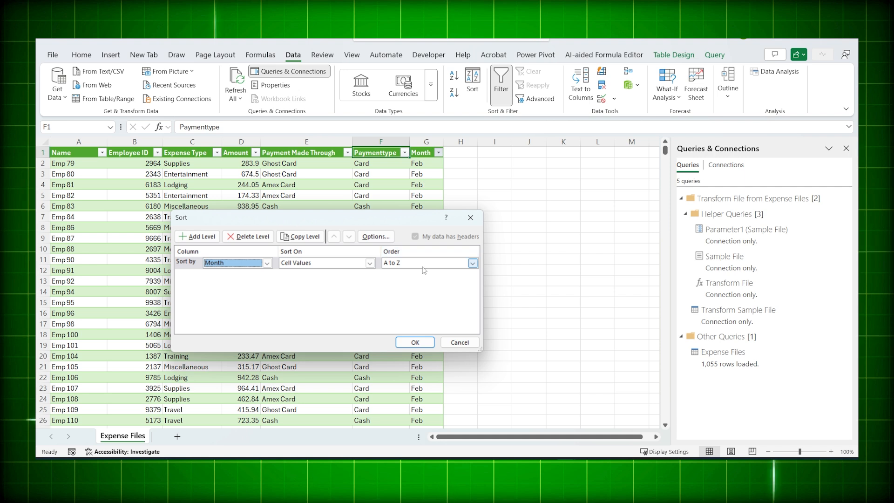
Step: Set the sort order to the existing custom list Jan, Feb, Mar, Apr, May, Jun and apply the sort
{"action": "left_click", "coordinate": [472, 262]}
{"action": "left_click", "coordinate": [414, 288]}
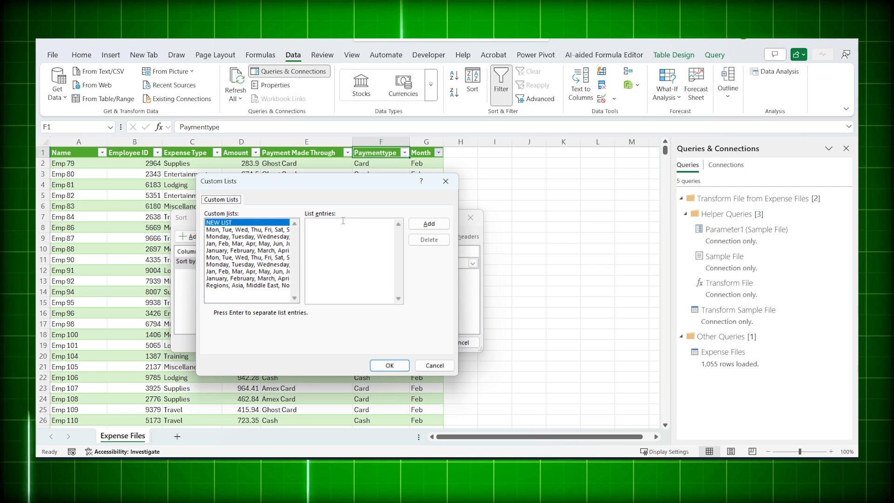
{"action": "left_click", "coordinate": [395, 228]}
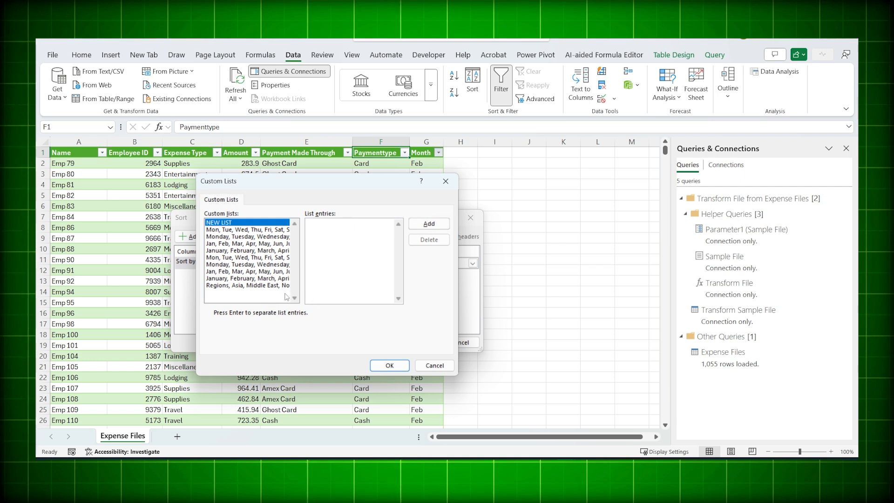
{"action": "left_click", "coordinate": [247, 243]}
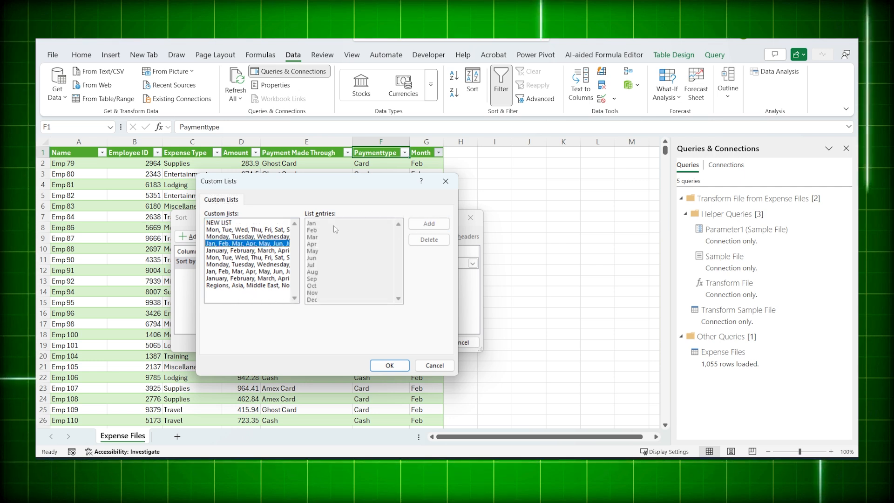
{"action": "left_click", "coordinate": [390, 367]}
{"action": "left_click", "coordinate": [414, 343]}
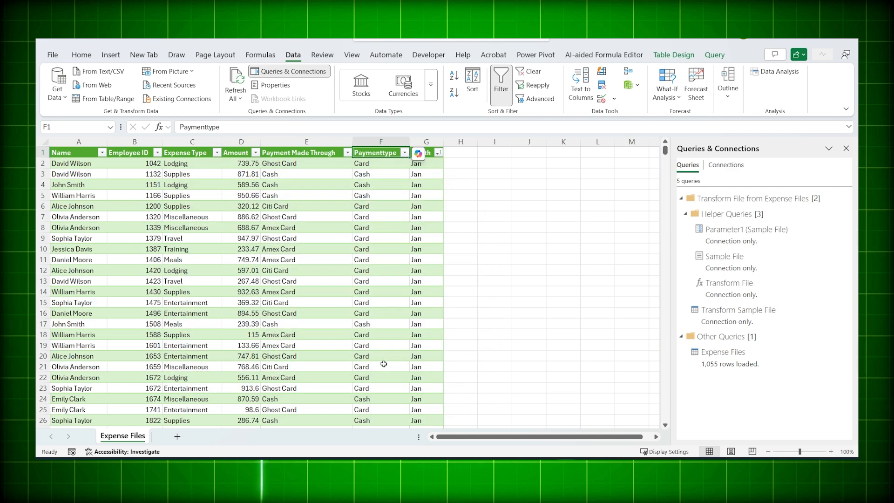
Step: Examine the Month column from the first to the last row of the table to check the chronological order, and return to its header
{"action": "left_click", "coordinate": [432, 165]}
{"action": "key", "text": "ctrl+Down"}
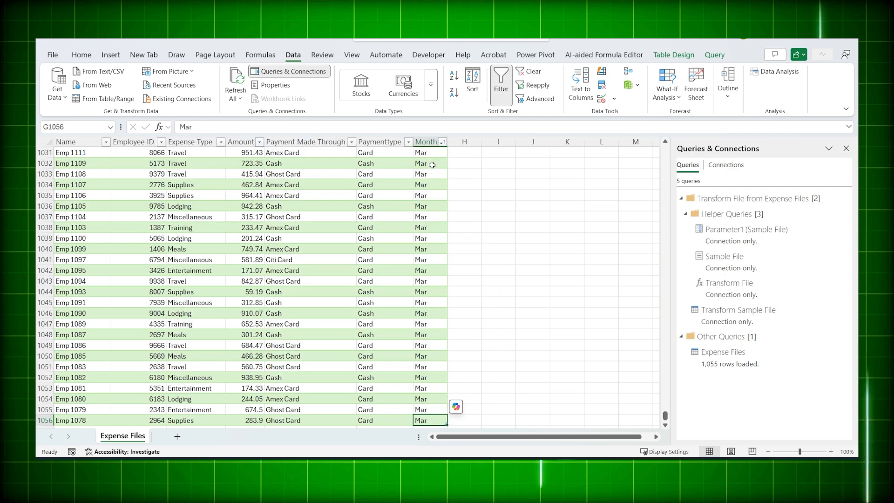
{"action": "key", "text": "Up"}
{"action": "key", "text": "Down"}
{"action": "key", "text": "Down"}
{"action": "key", "text": "Down"}
{"action": "key", "text": "Down"}
{"action": "key", "text": "Down"}
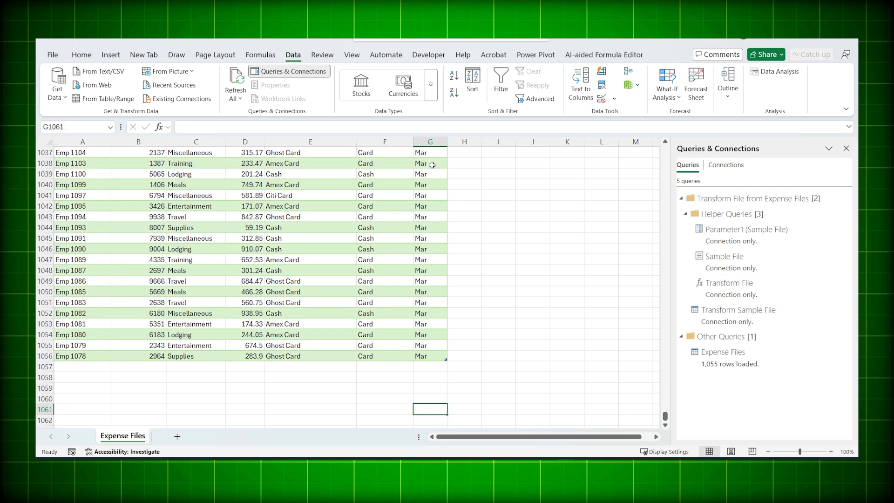
{"action": "key", "text": "Up"}
{"action": "key", "text": "Up"}
{"action": "key", "text": "Up"}
{"action": "key", "text": "Up"}
{"action": "key", "text": "Up"}
{"action": "key", "text": "Up"}
{"action": "key", "text": "Up"}
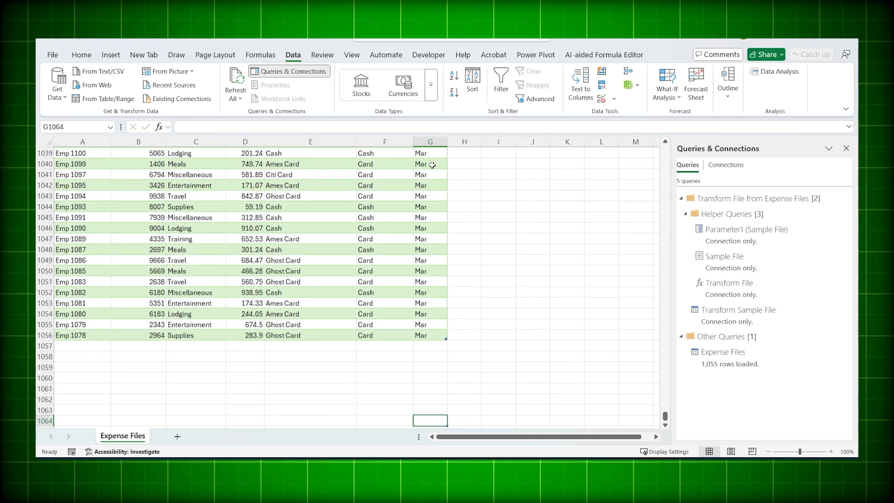
{"action": "key", "text": "ctrl+Up"}
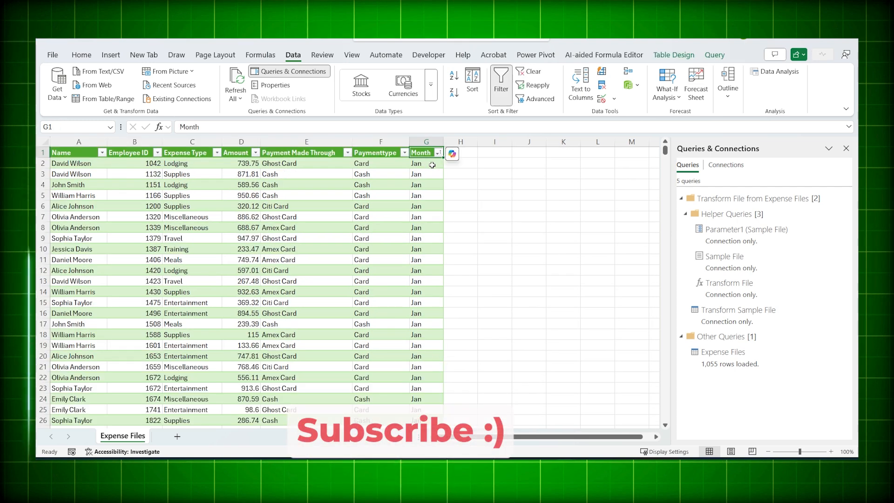